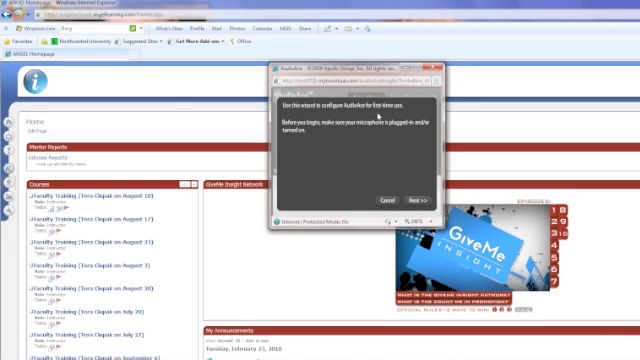
# Advance past the AudioAce setup wizard's introduction to the microphone step
pyautogui.click(422, 202)
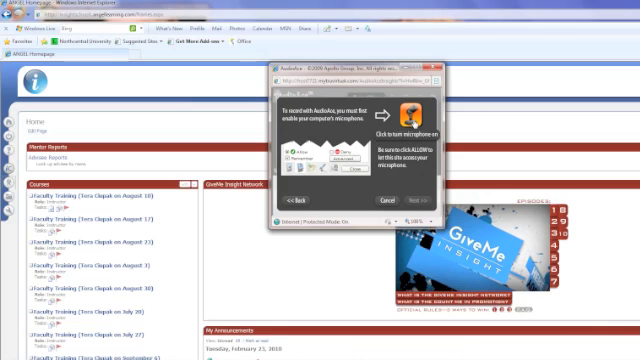
# Enable the microphone for this site in the Flash settings and continue to the volume check
pyautogui.click(412, 120)
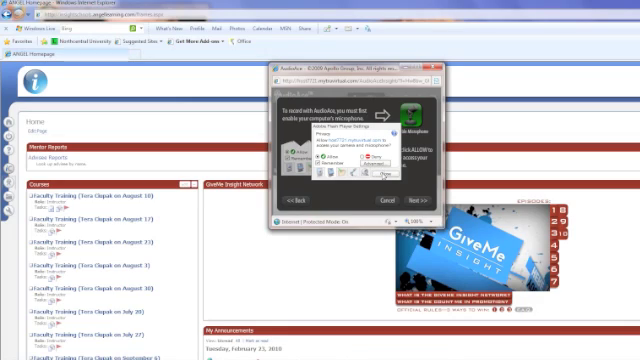
pyautogui.click(385, 174)
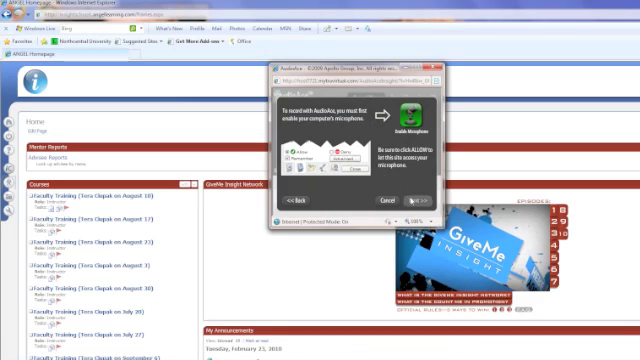
pyautogui.click(411, 200)
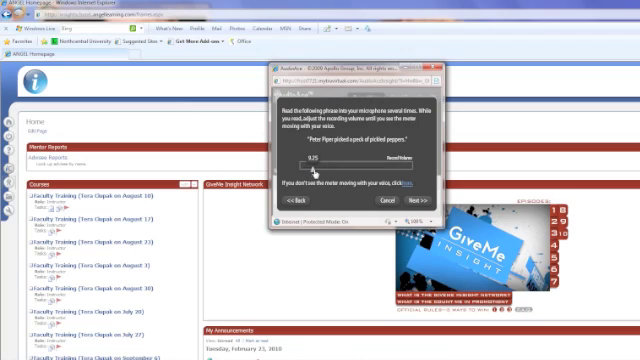
# Raise the recording volume to full and finish setup to reach the recorder
pyautogui.moveTo(375, 172); pyautogui.dragTo(411, 173)
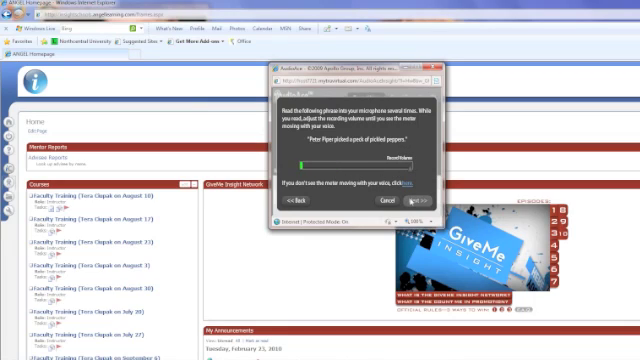
pyautogui.click(410, 201)
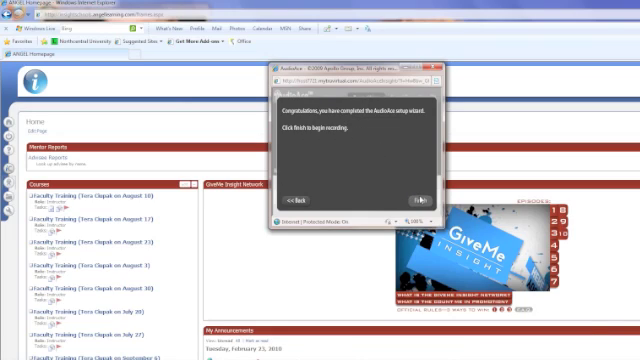
pyautogui.click(420, 200)
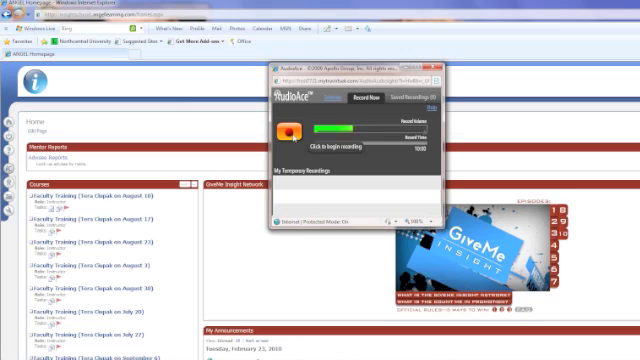
# Record a spoken take, stop it, and begin another so a take appears under My Temporary Recordings
pyautogui.click(289, 132)
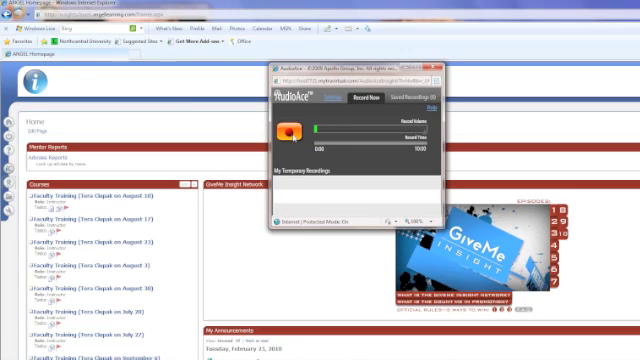
pyautogui.click(291, 134)
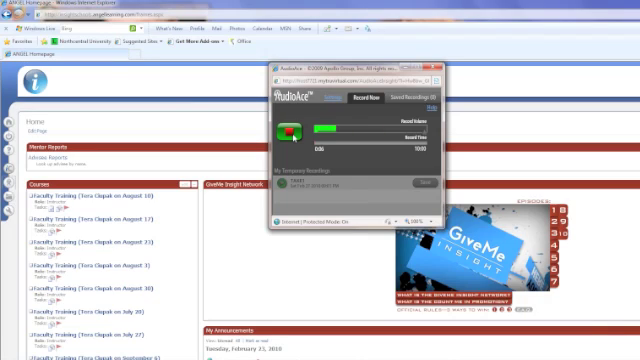
pyautogui.click(291, 134)
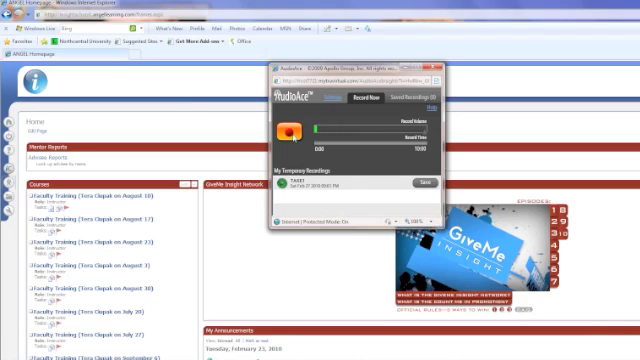
pyautogui.click(291, 134)
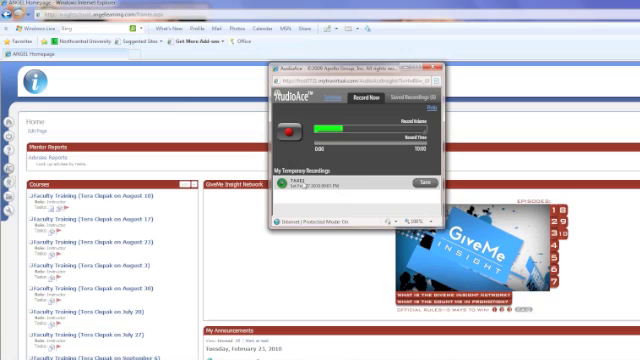
# Save the take as OH reminder and view it in Saved Recordings
pyautogui.click(430, 185)
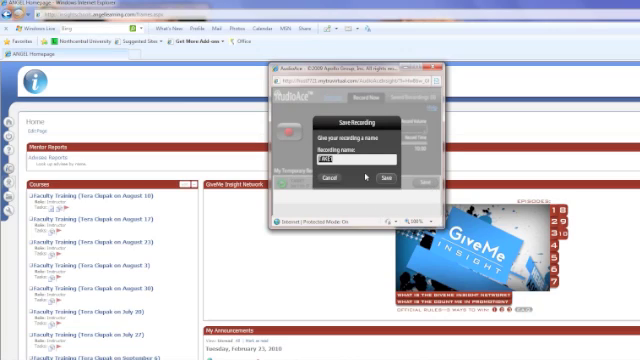
pyautogui.write('t')
pyautogui.click(385, 178)
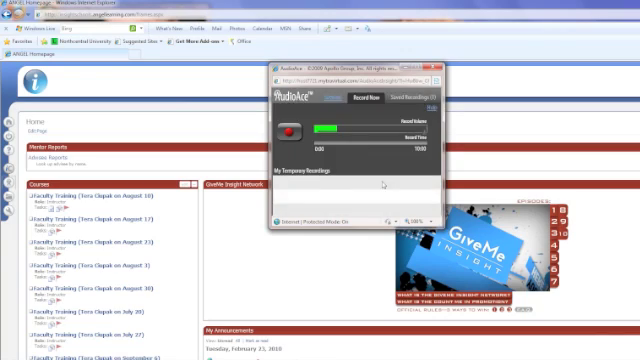
pyautogui.click(413, 98)
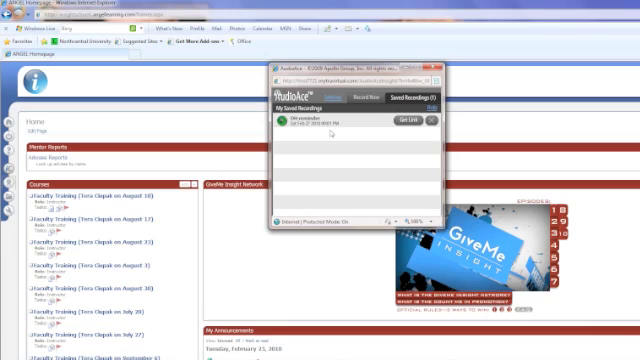
# Get the shareable link for OH reminder and copy it to the clipboard
pyautogui.click(410, 121)
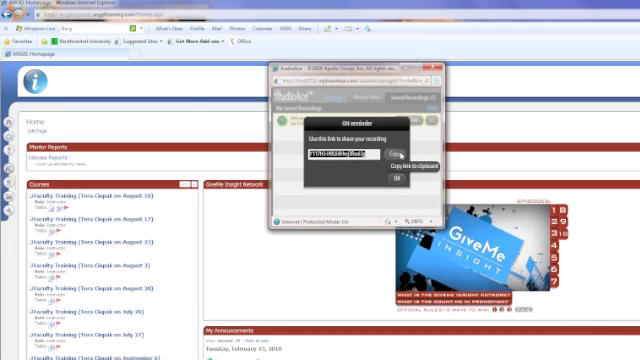
pyautogui.click(400, 155)
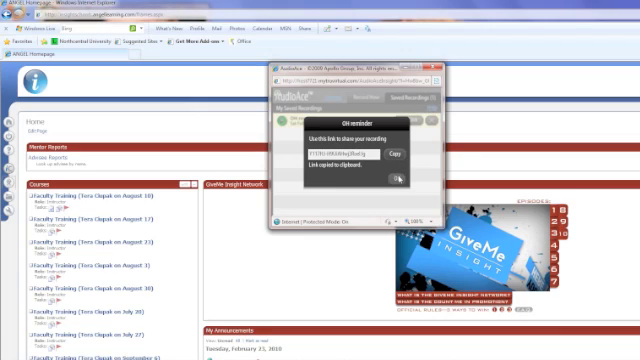
pyautogui.click(397, 179)
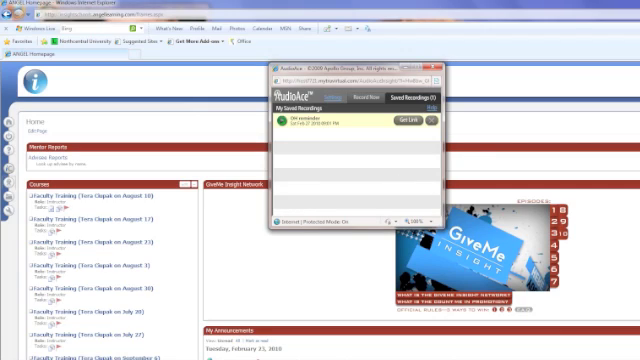
# Close AudioAce, enter the August 10 Faculty Training course and begin a new announcement
pyautogui.click(438, 71)
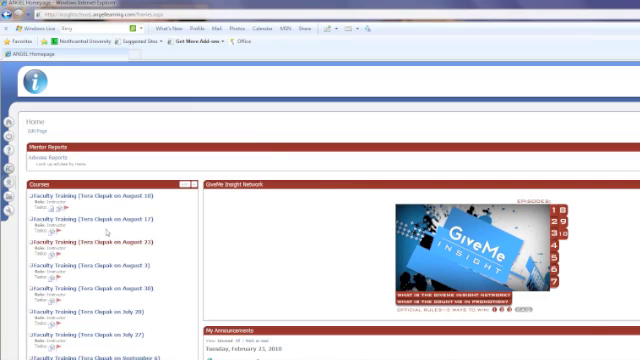
pyautogui.click(119, 197)
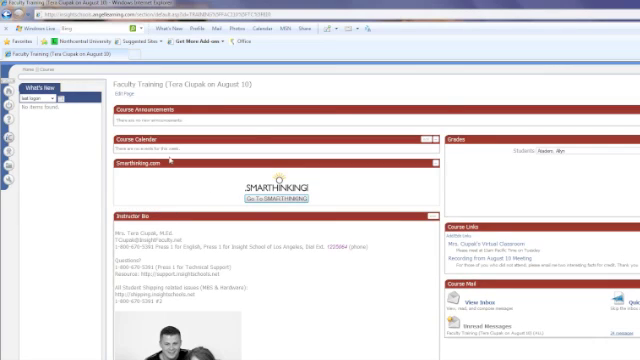
pyautogui.click(140, 109)
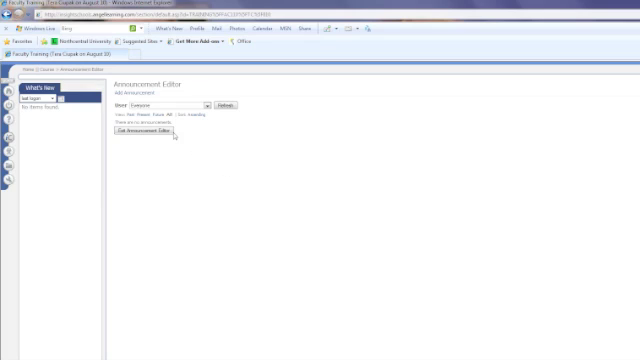
pyautogui.click(137, 92)
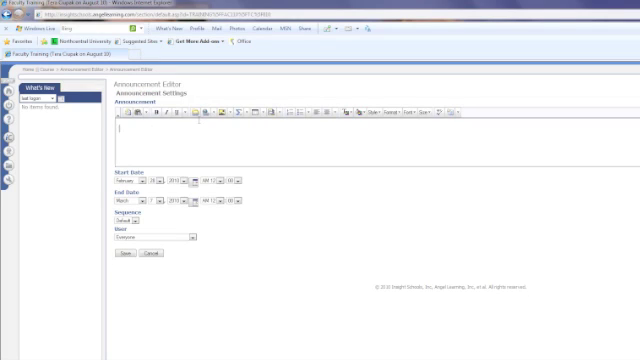
pyautogui.click(205, 113)
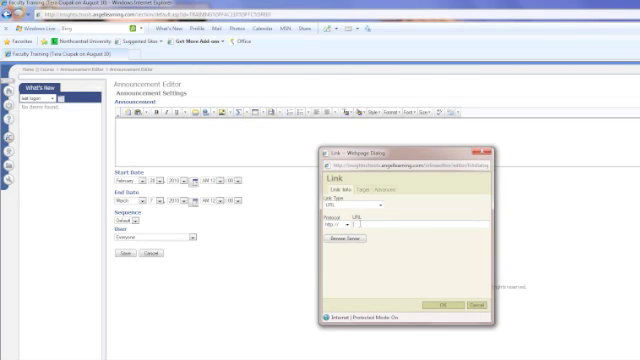
pyautogui.rightClick(360, 224)
pyautogui.click(378, 260)
pyautogui.moveTo(363, 224); pyautogui.dragTo(354, 224)
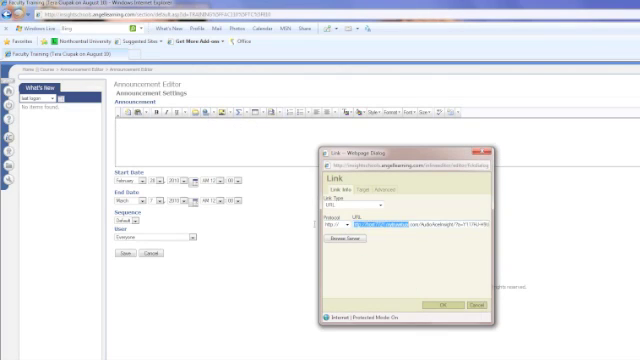
pyautogui.click(367, 224)
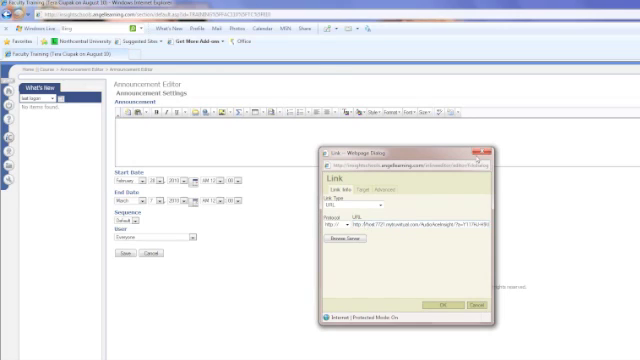
pyautogui.press('BackSpace')
pyautogui.press('BackSpace')
pyautogui.press('BackSpace')
pyautogui.press('End')
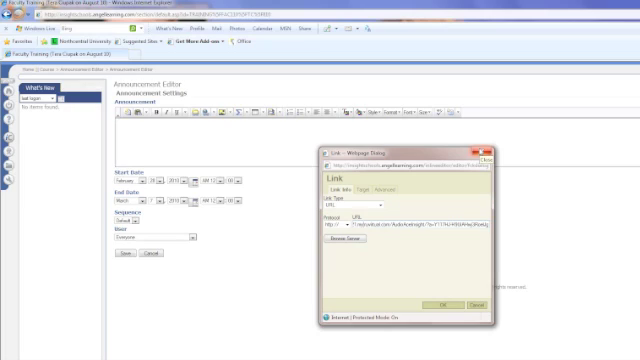
pyautogui.press('Home')
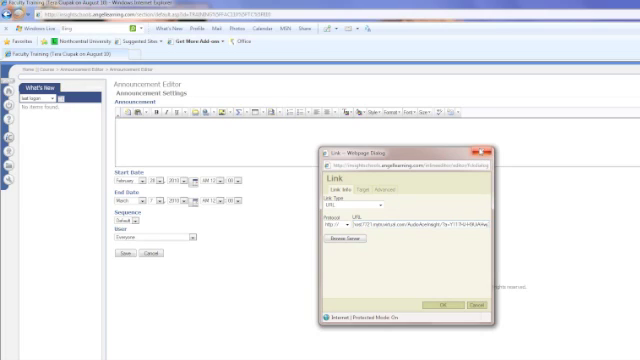
pyautogui.click(437, 309)
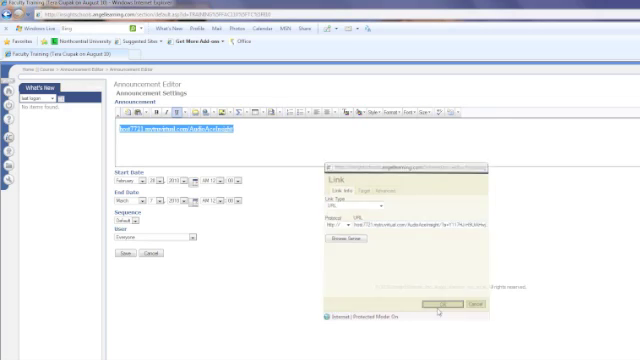
pyautogui.click(267, 140)
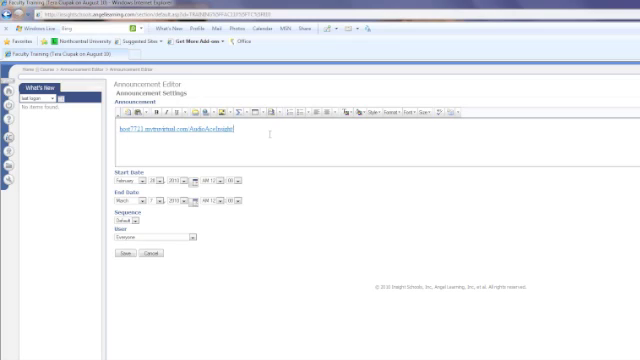
# Add a new line reading Click Here and select those words
pyautogui.press('Return')
pyautogui.press('BackSpace')
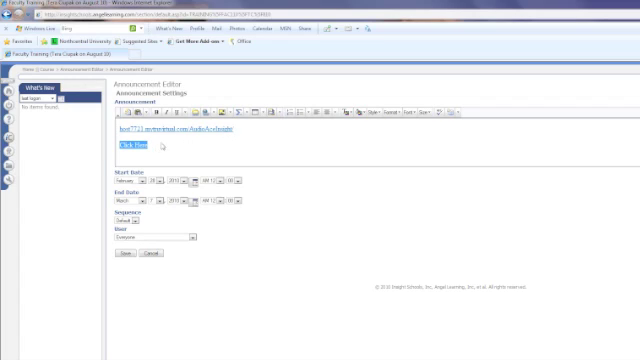
pyautogui.click(164, 153)
pyautogui.moveTo(148, 146); pyautogui.dragTo(120, 146)
# Link Click Here to the recording's pasted web address
pyautogui.click(205, 113)
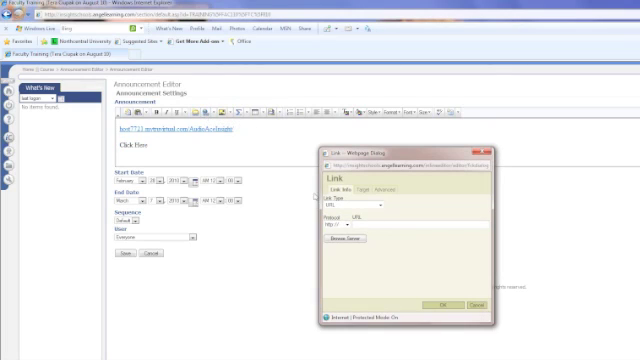
pyautogui.rightClick(362, 224)
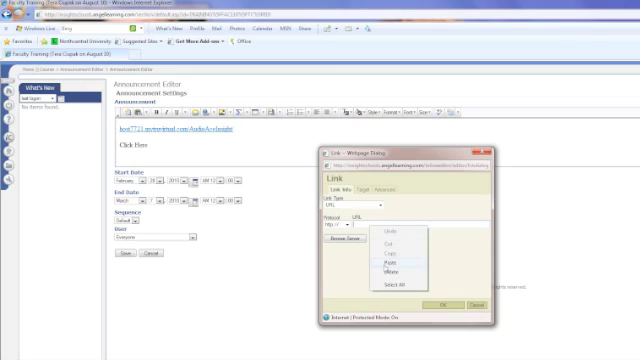
pyautogui.click(389, 260)
pyautogui.click(441, 305)
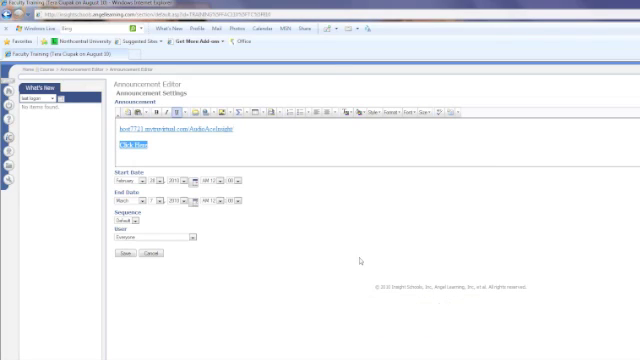
pyautogui.click(147, 147)
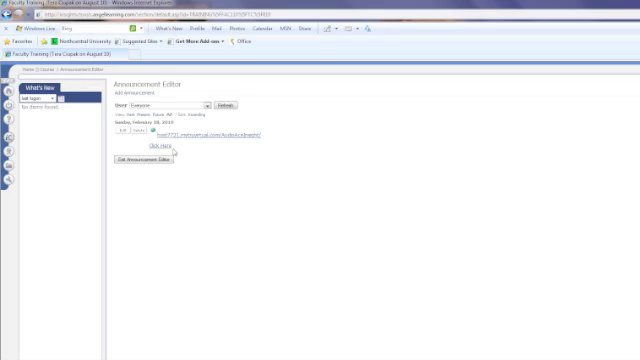
# Return to the course home page where the saved announcement now appears
pyautogui.click(165, 161)
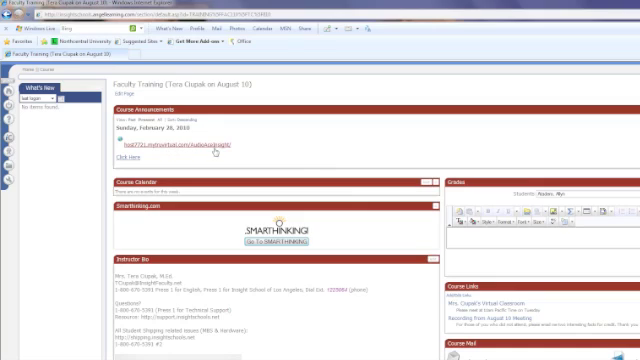
pyautogui.click(136, 160)
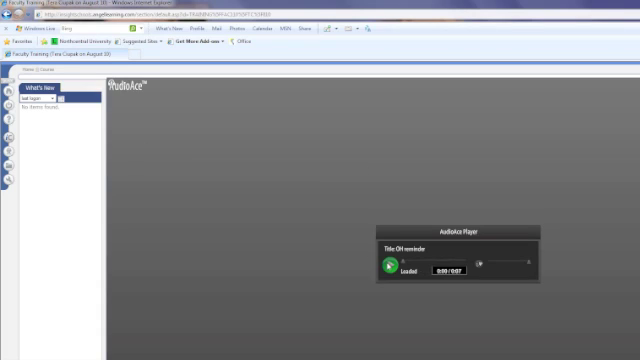
pyautogui.click(389, 265)
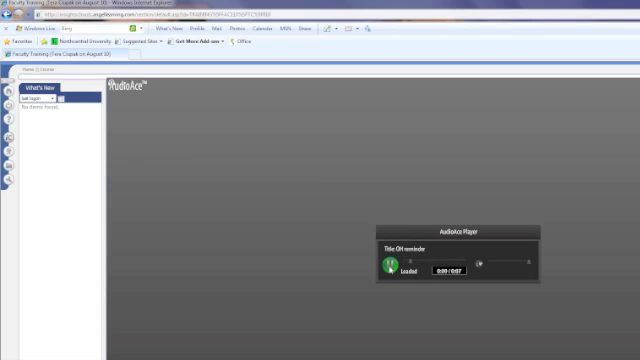